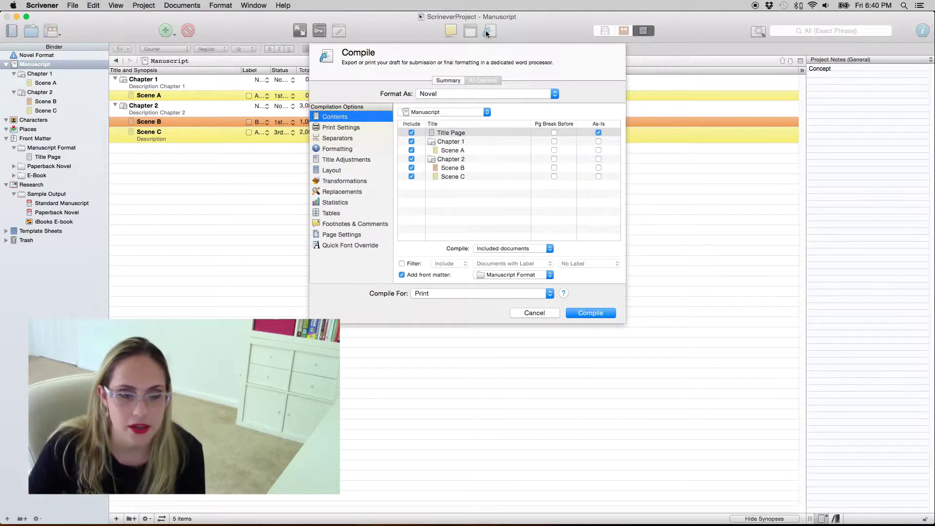
click(460, 93)
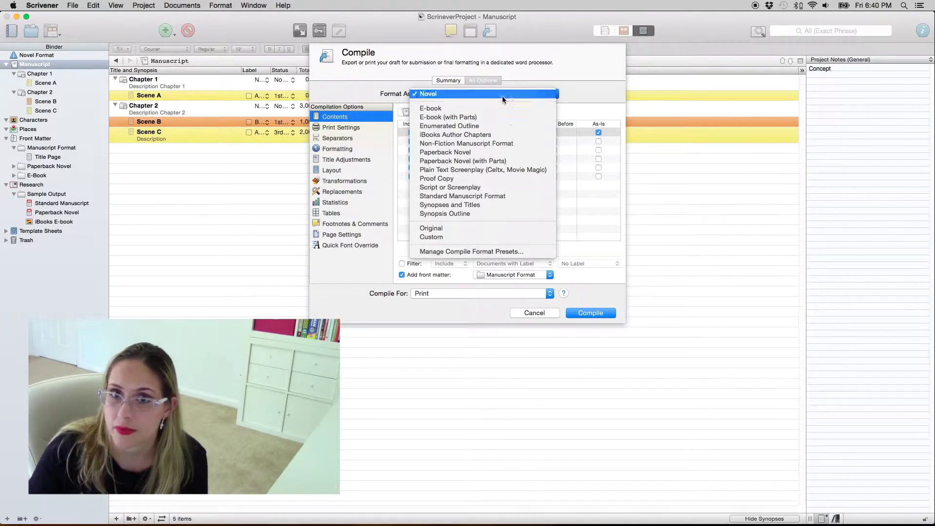
click(554, 74)
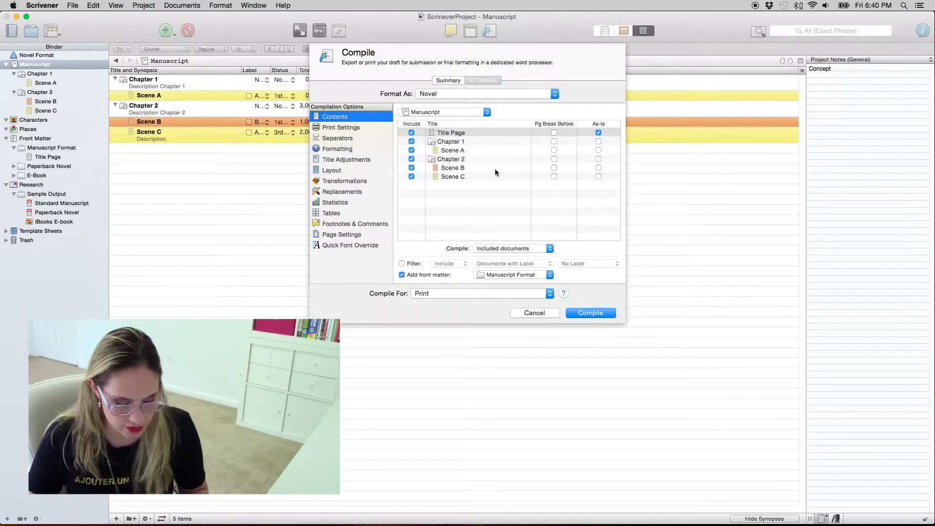
key(alt)
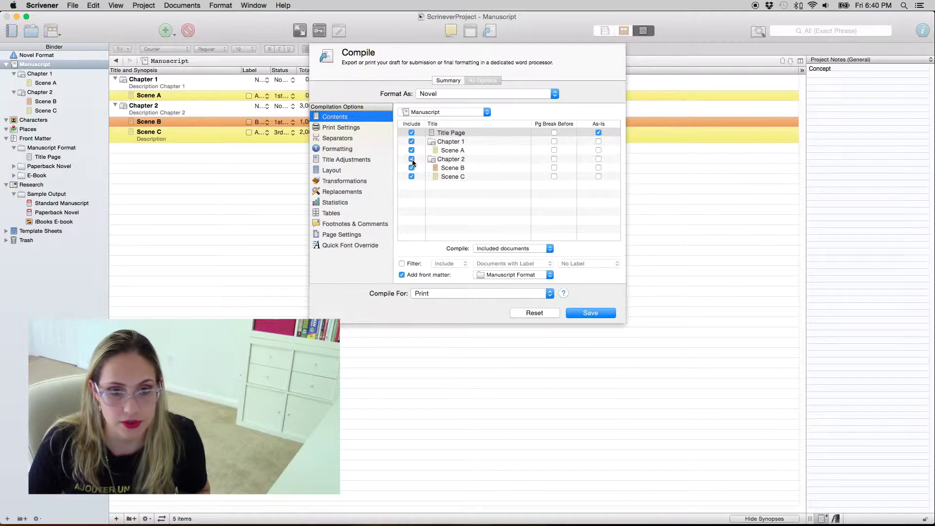
alt+click(411, 159)
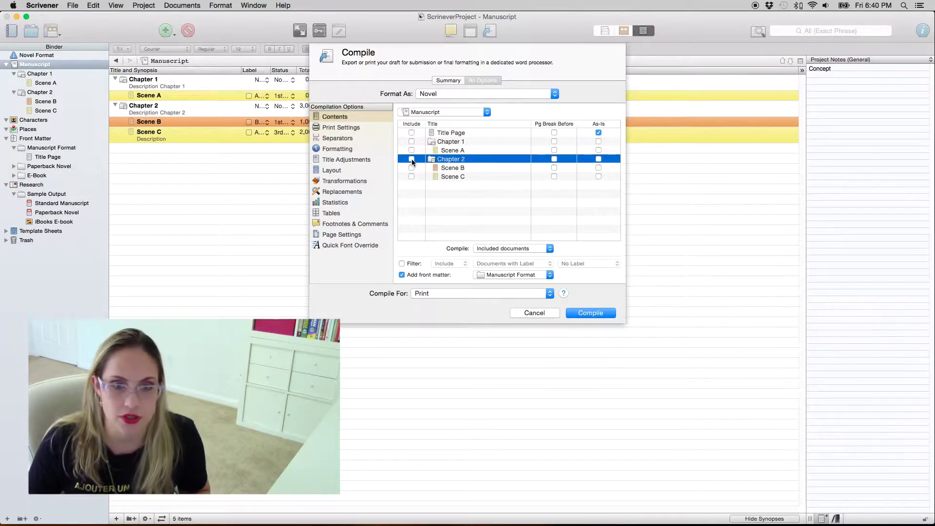
alt+click(412, 160)
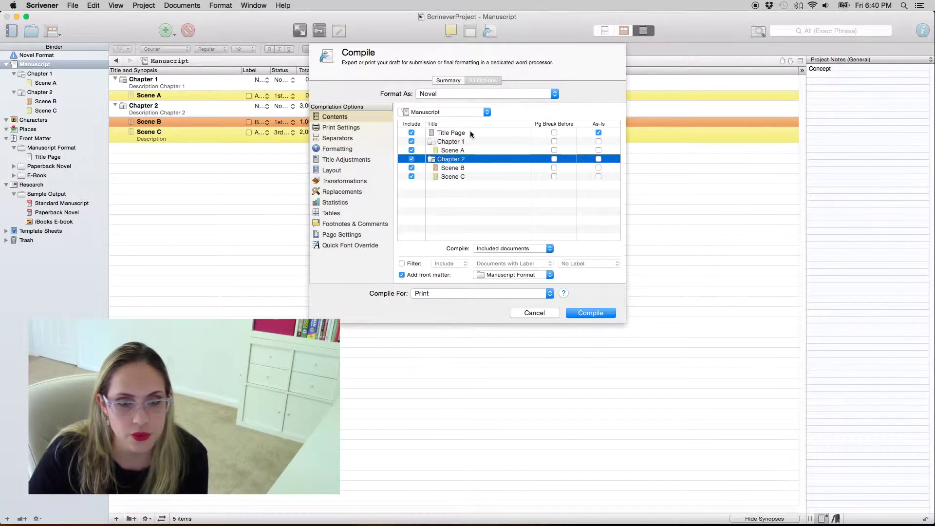
click(469, 132)
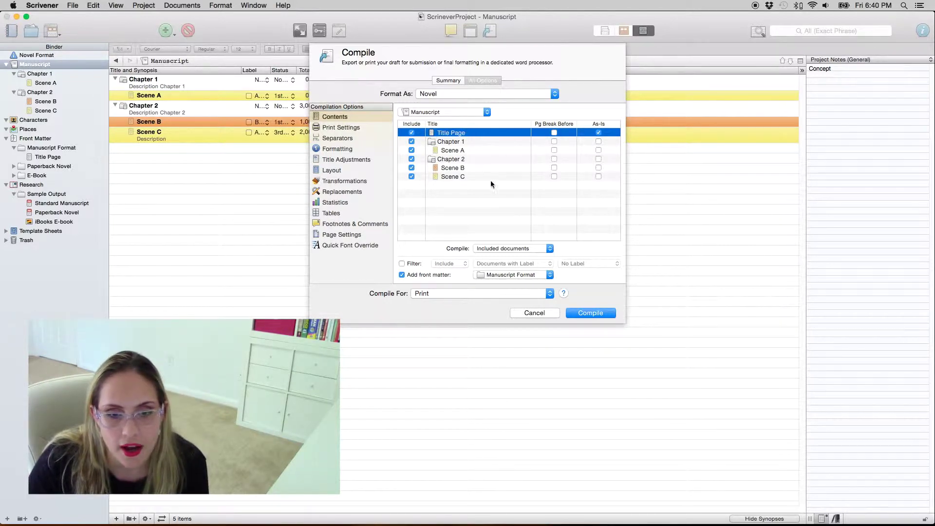
Step: Keep the included documents and Manuscript Format front matter, and compile as Rich Text (.rtf - Word Compatible)
click(516, 249)
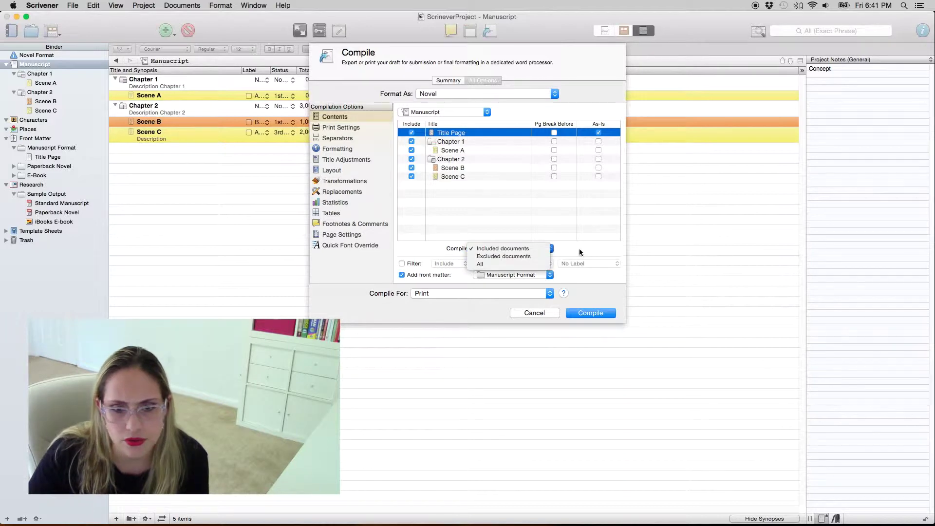
click(563, 255)
click(530, 274)
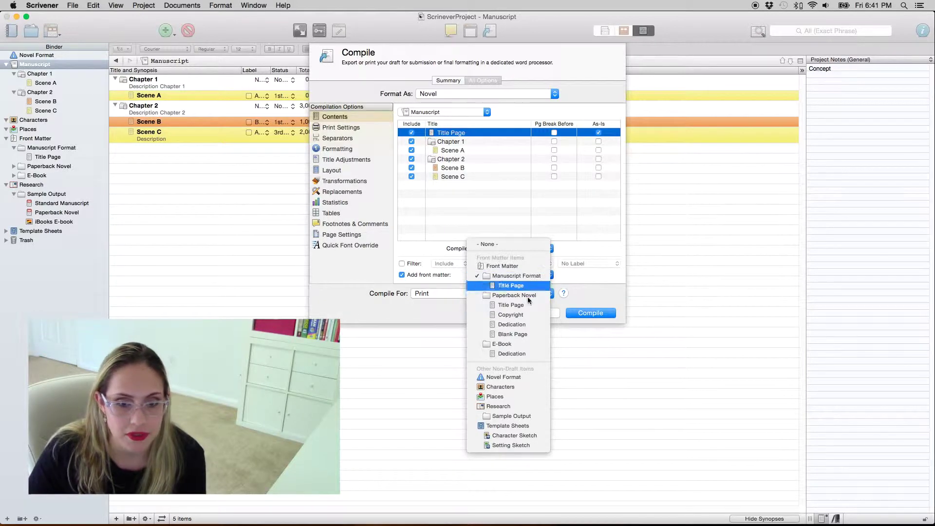
click(581, 279)
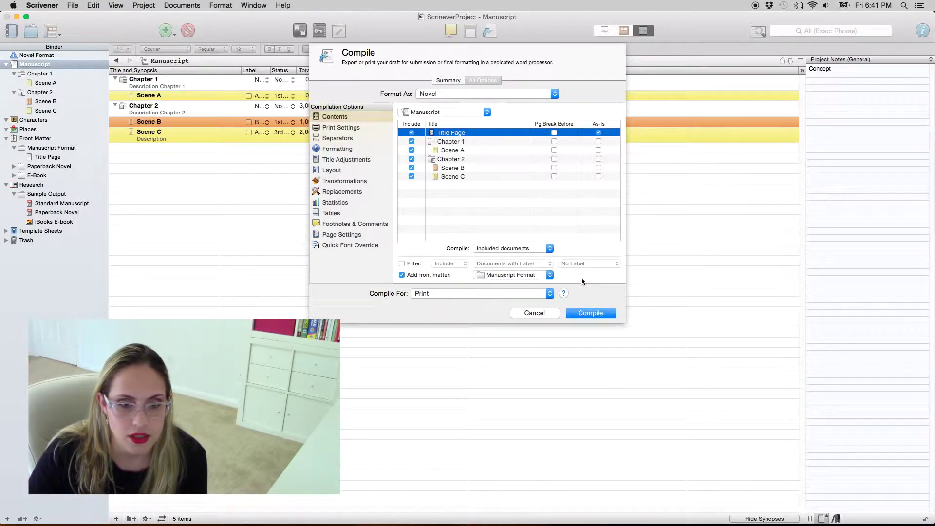
click(474, 290)
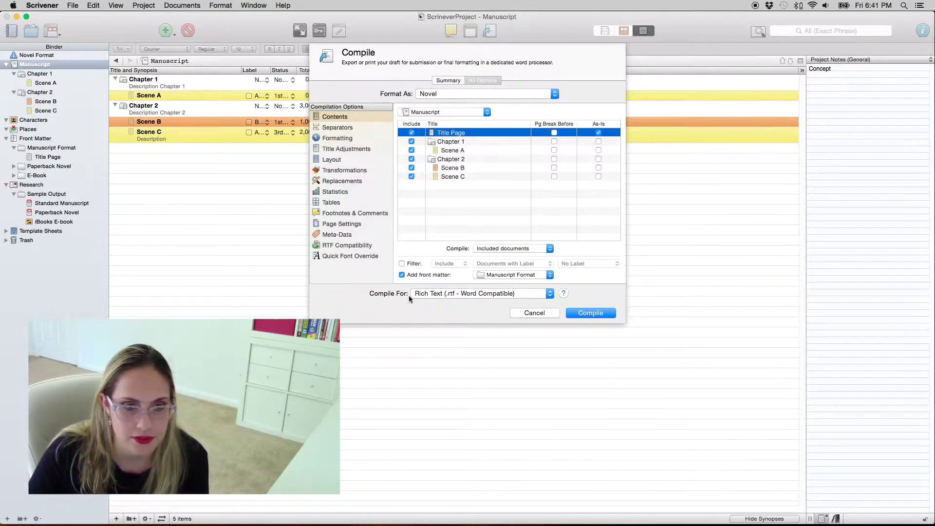
click(350, 129)
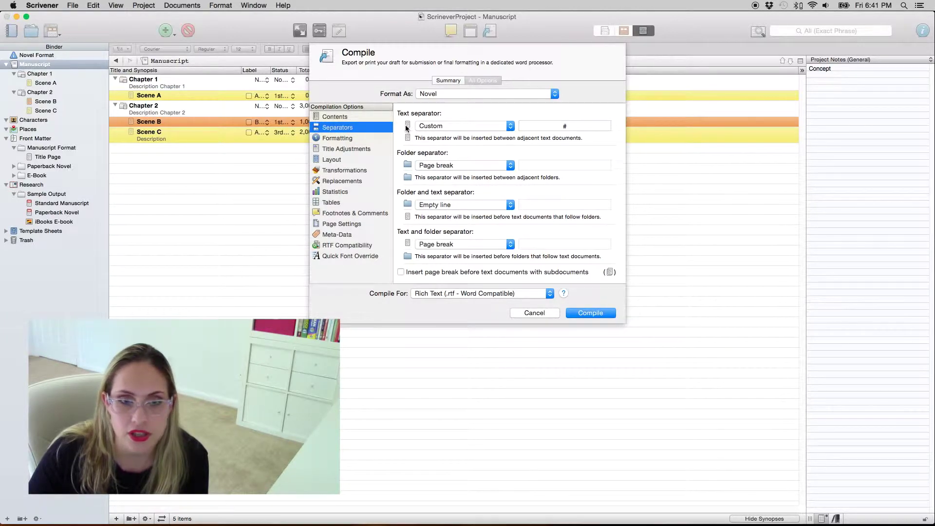
Step: Check the custom # text separator field, then move to the Level 1+ section formatting
click(561, 126)
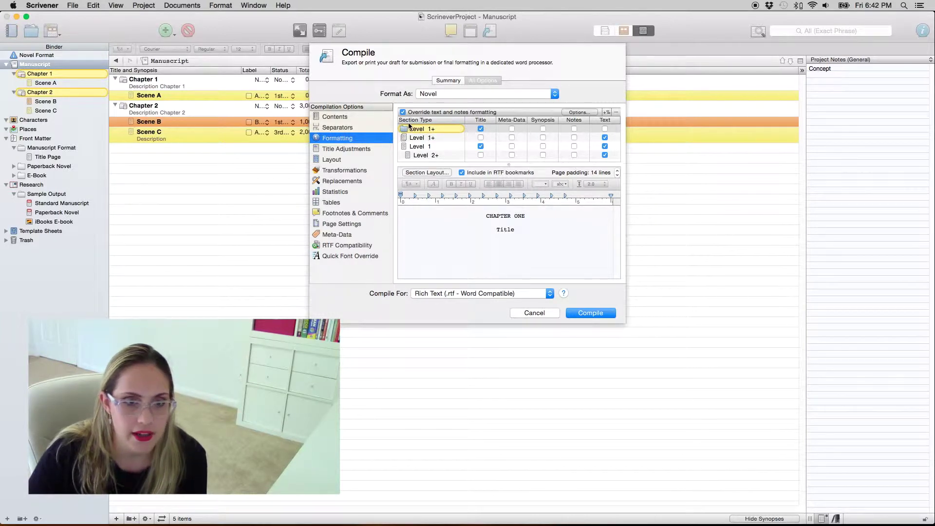
click(422, 138)
Step: For Level 1+ folder sections, compile the body text instead of the title
click(420, 129)
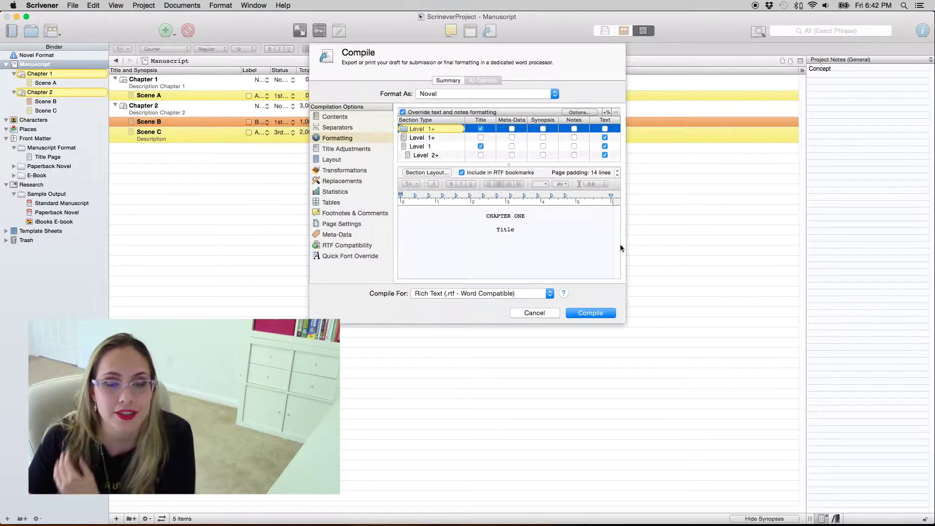
click(481, 129)
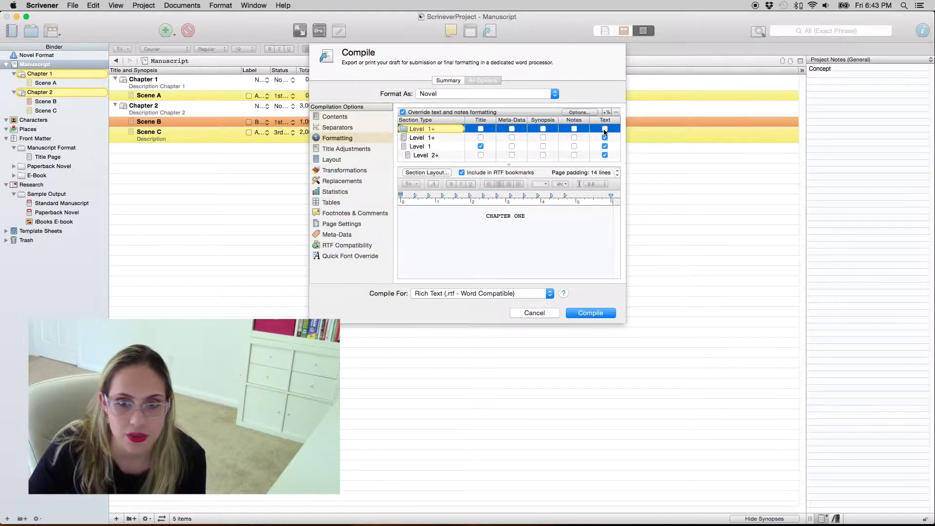
click(605, 129)
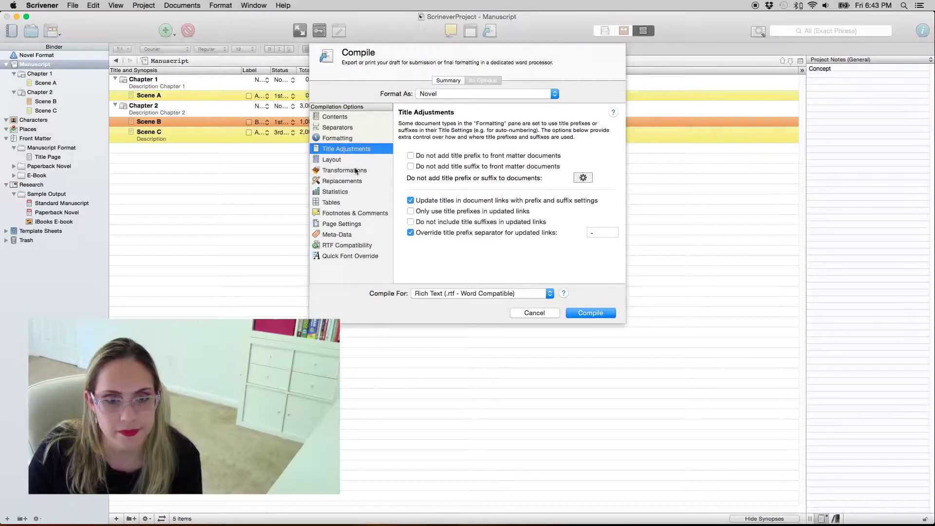
click(349, 161)
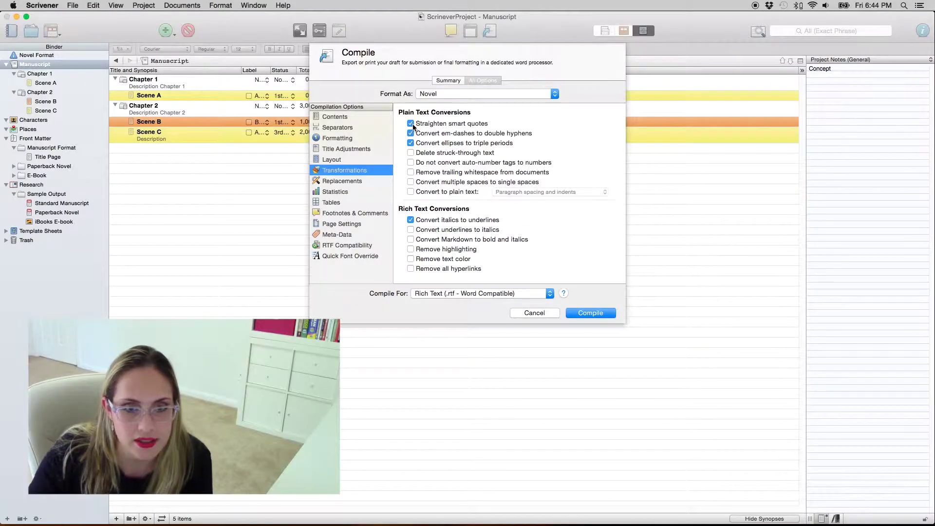
Step: Stop straightening smart quotes in the compile and view the empty Replacements list
click(411, 123)
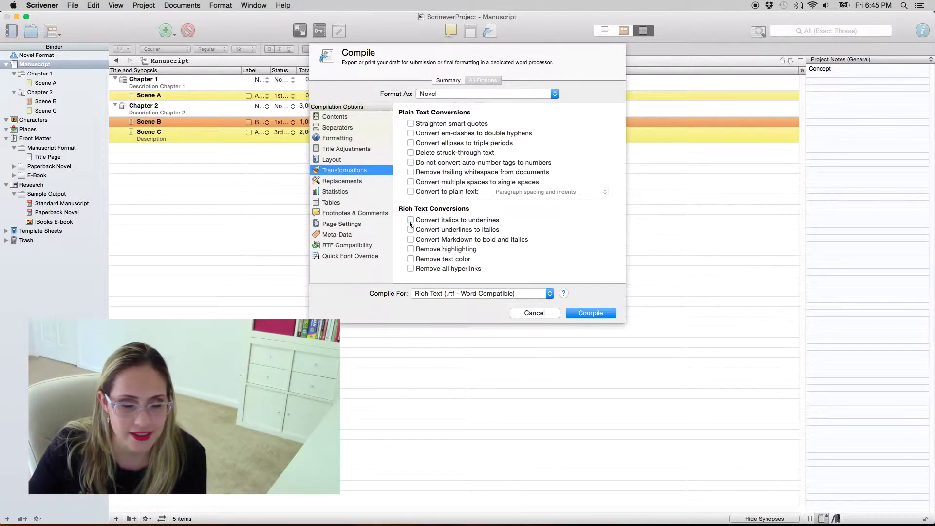
click(334, 182)
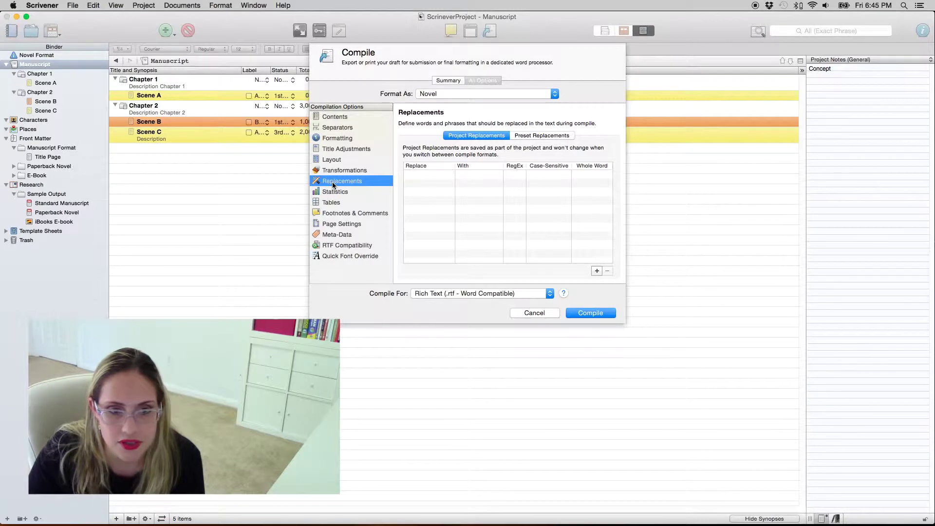
Step: Review the Statistics options: front matter excluded, main text counted, No Status documents excluded
click(347, 192)
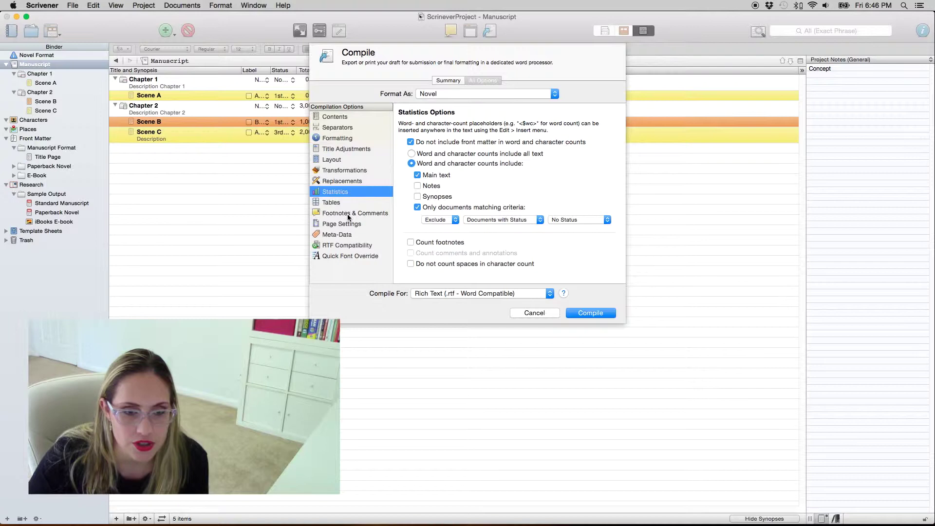
Step: Browse the table, footnote and header surname settings, then cancel the compile without compiling
click(333, 202)
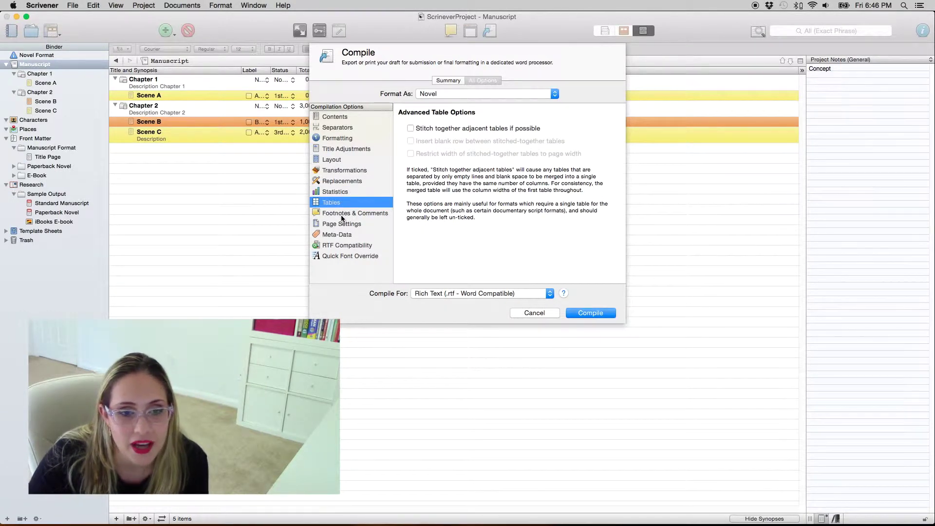
click(342, 215)
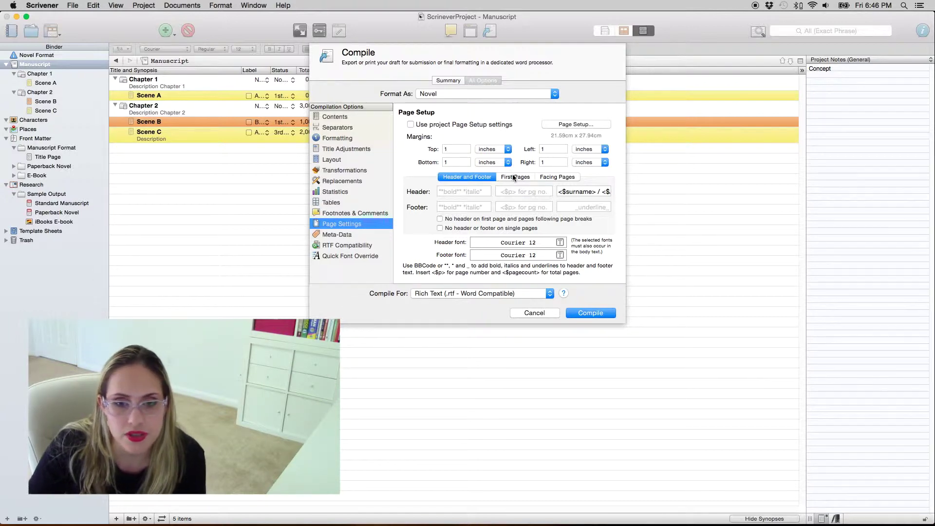
drag(559, 190, 539, 191)
click(578, 192)
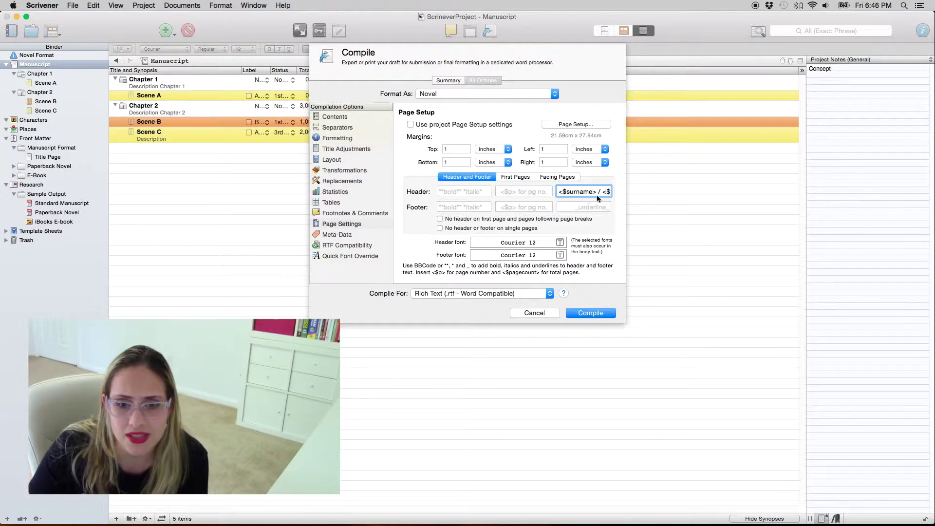
click(534, 313)
click(283, 6)
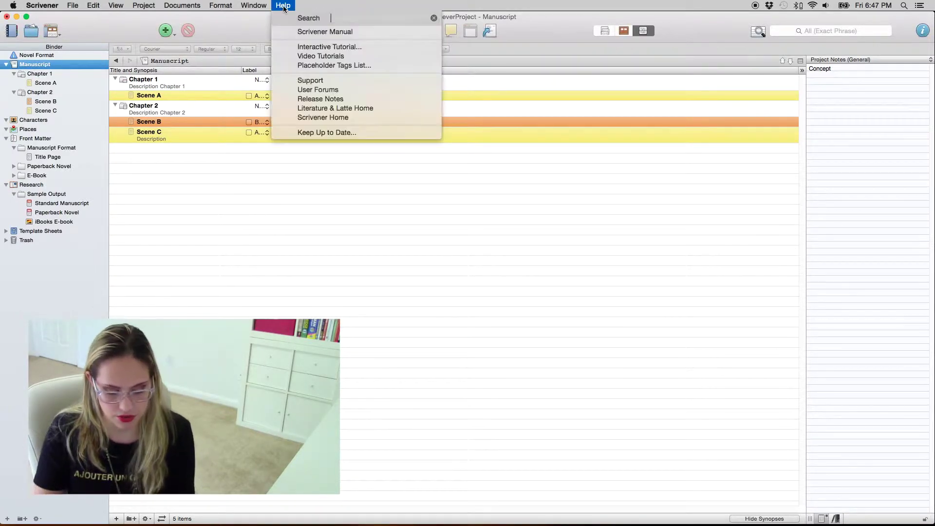
Step: Find Meta-Data Settings through a Help search for 'meta' and show Project Properties
text(meta)
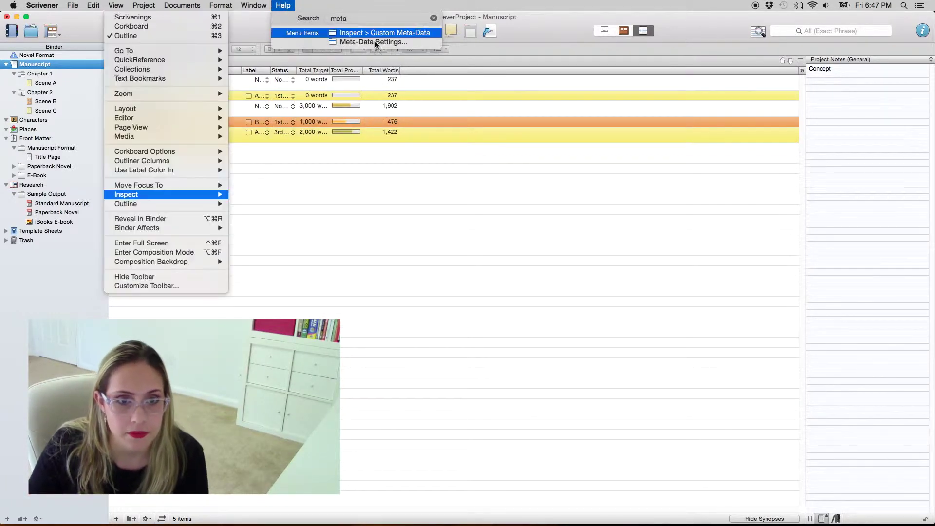
mouse_move(371, 42)
click(371, 42)
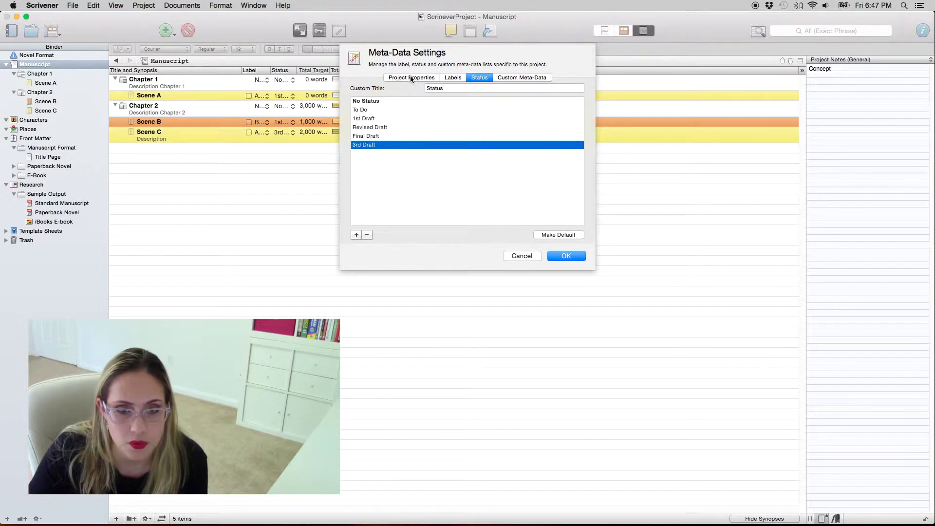
click(411, 78)
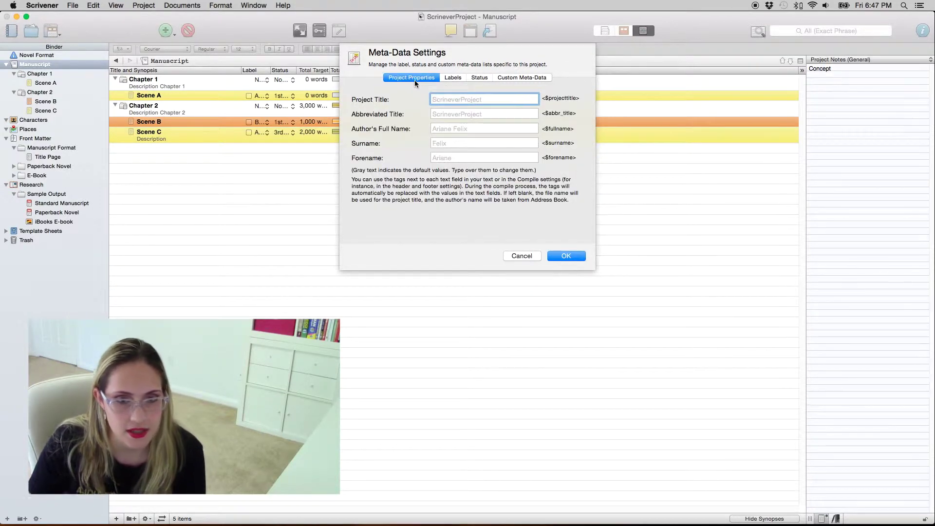
Step: Enter 'Scrivener Project' as the Project Title and 'Scrivener' as the Abbreviated Title
text(Scrivener Project)
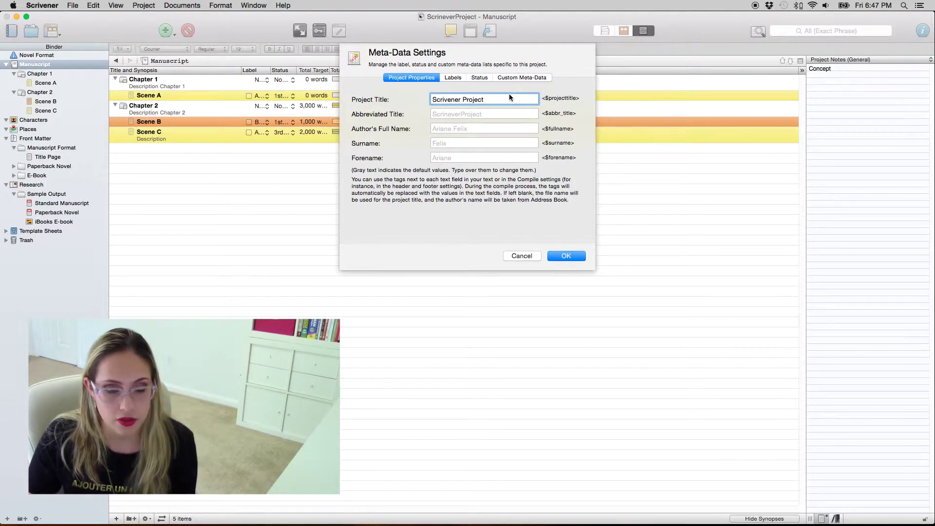
drag(509, 96, 427, 87)
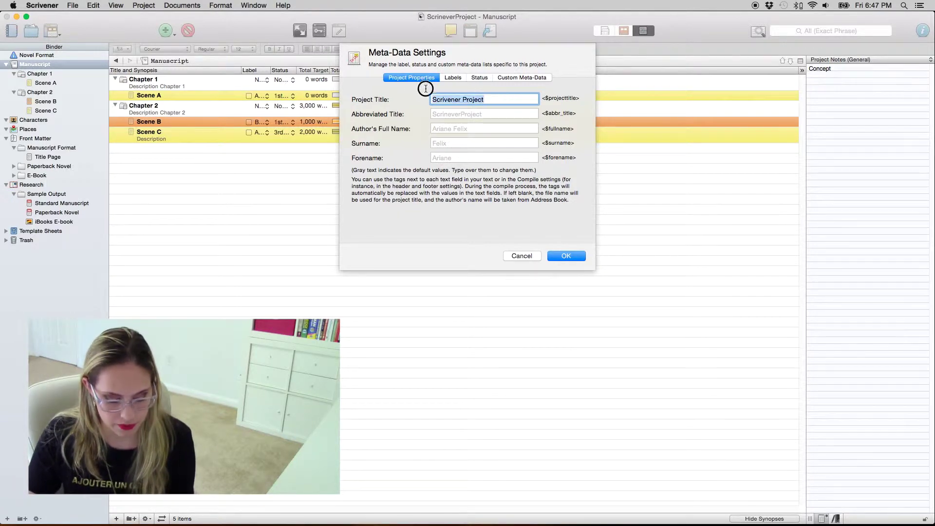
click(458, 113)
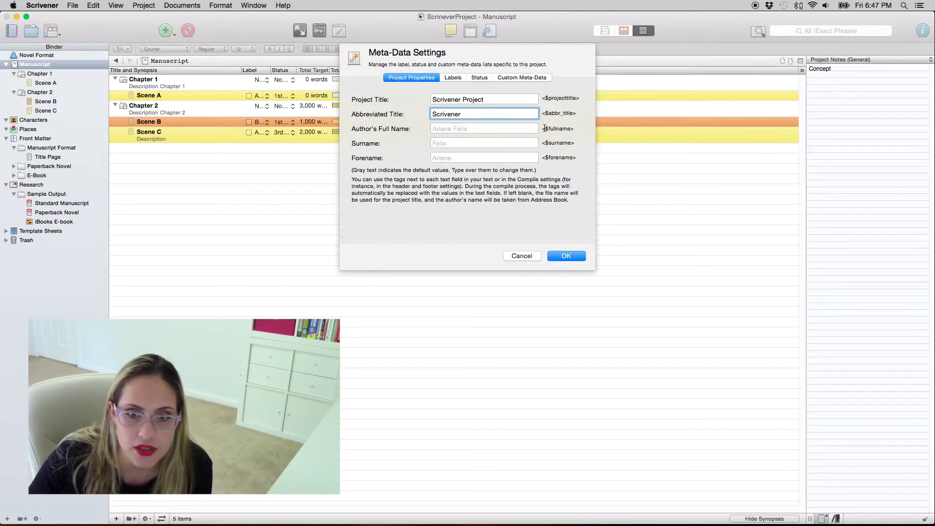
drag(544, 128, 594, 130)
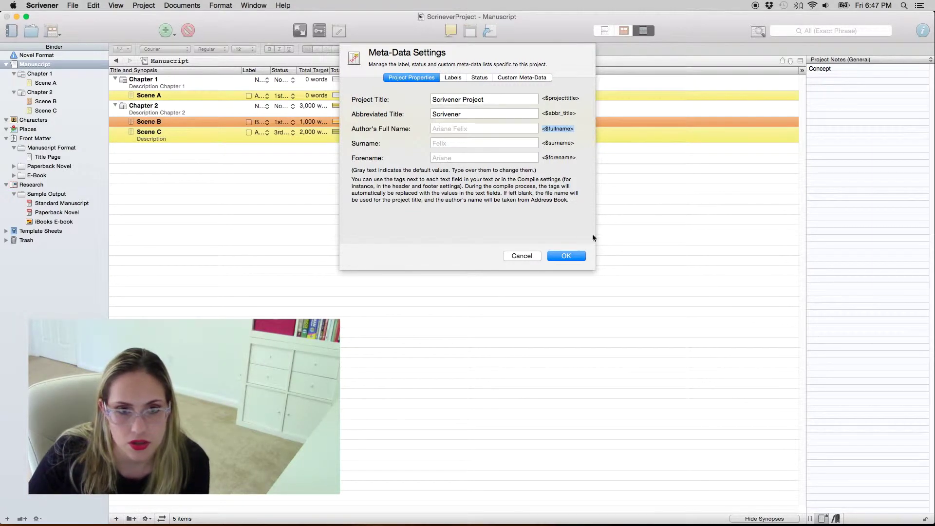
Step: Confirm the Meta-Data Settings with OK and reopen the Compile dialog from the toolbar
click(573, 258)
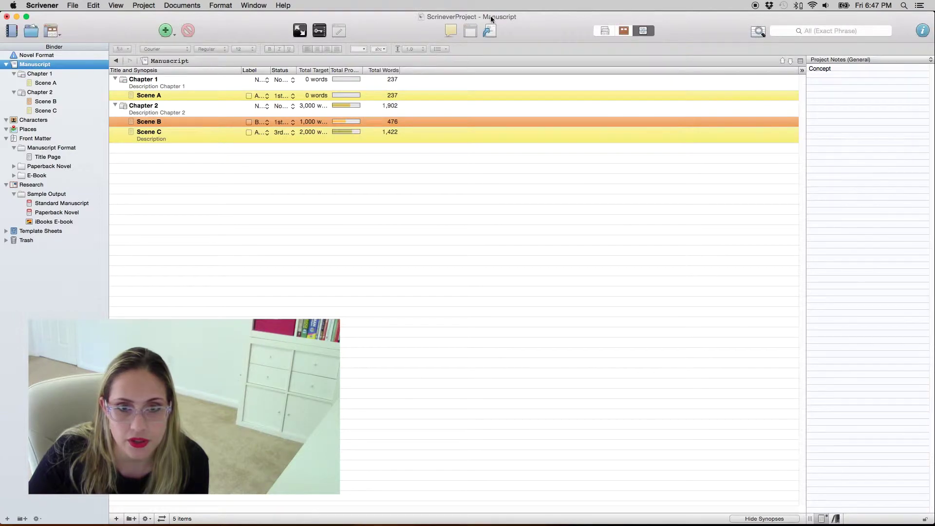
click(491, 29)
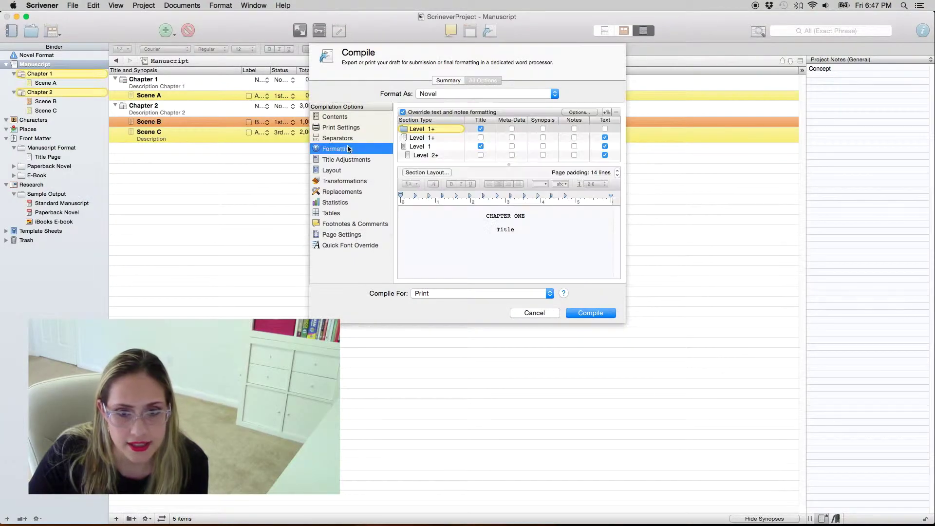
Step: Uncheck Title for the Level 1+ folder row and return to the Transformations options
click(481, 130)
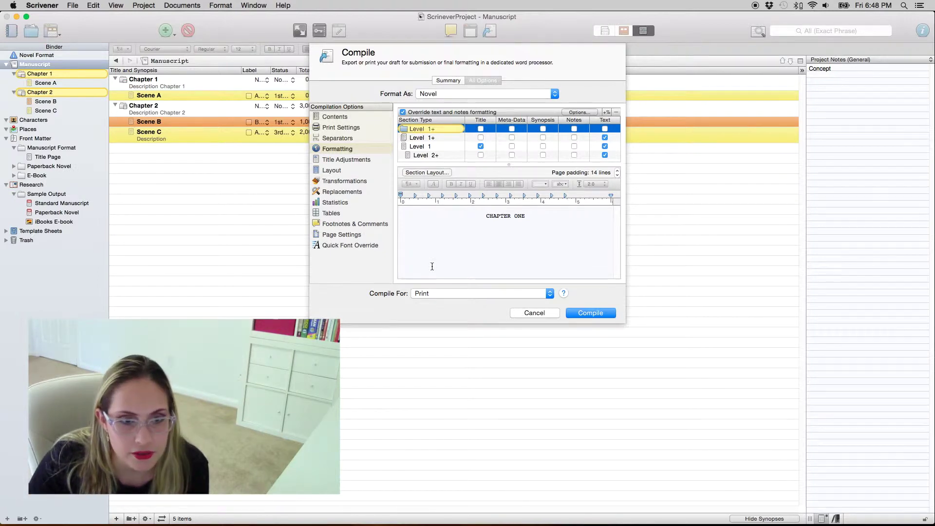
click(346, 181)
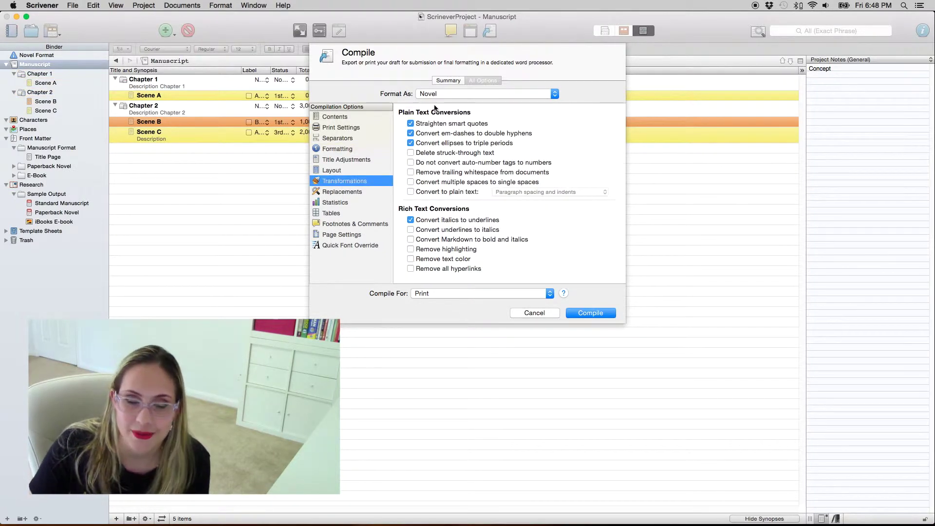
Step: Turn off the smart-quote, em-dash, ellipsis and italics conversions, and change the header tag to <$fullname>
click(410, 123)
click(411, 133)
click(411, 143)
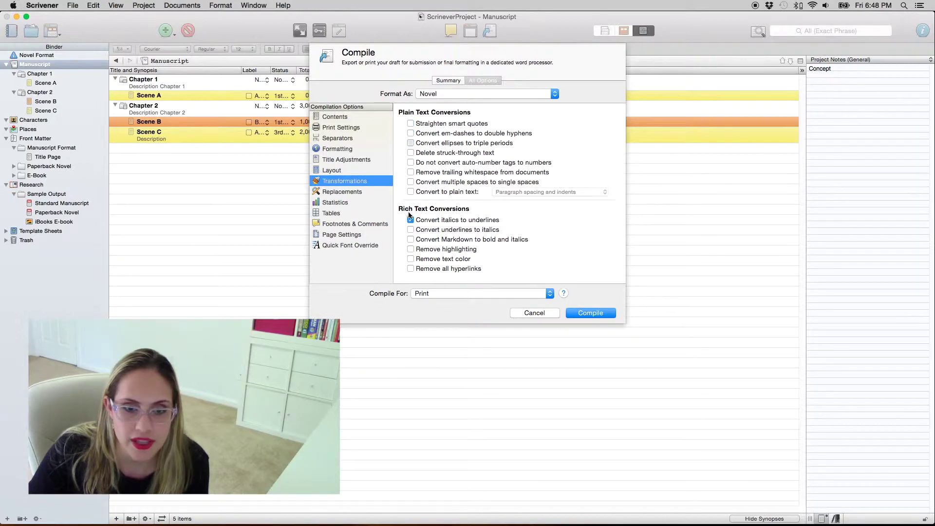
click(410, 220)
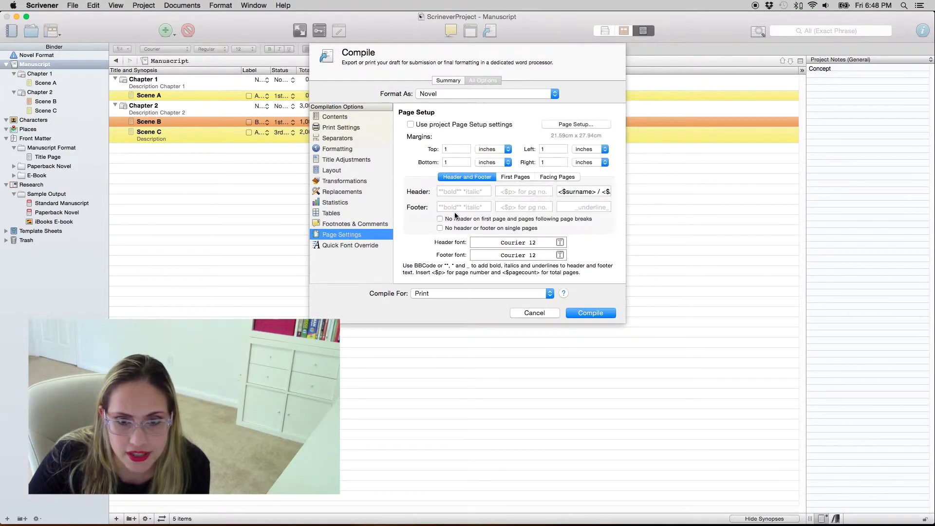
double_click(582, 192)
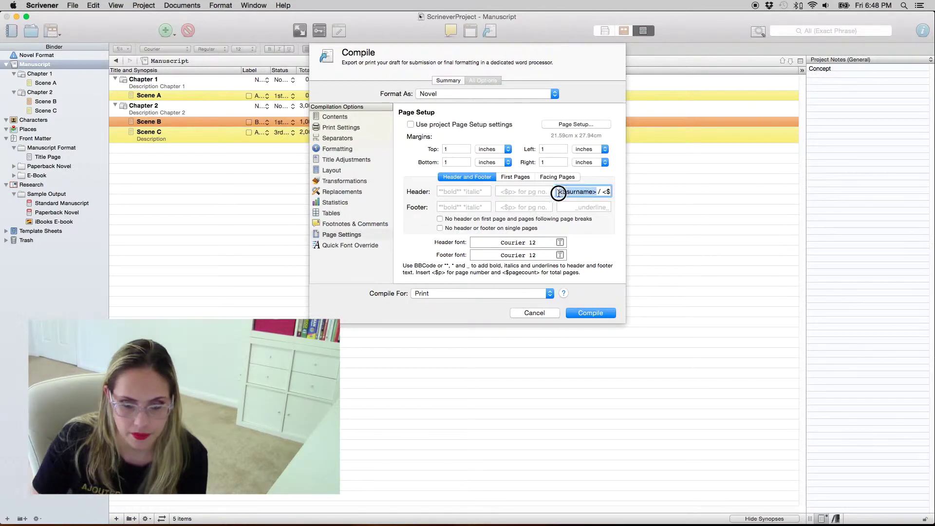
text(fullname)
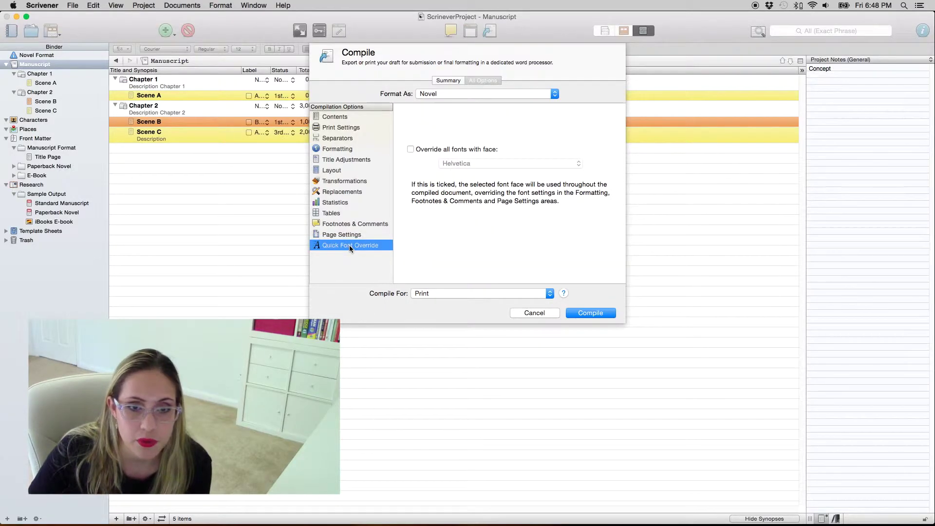
Step: Override all compiled fonts with Times New Roman
click(411, 149)
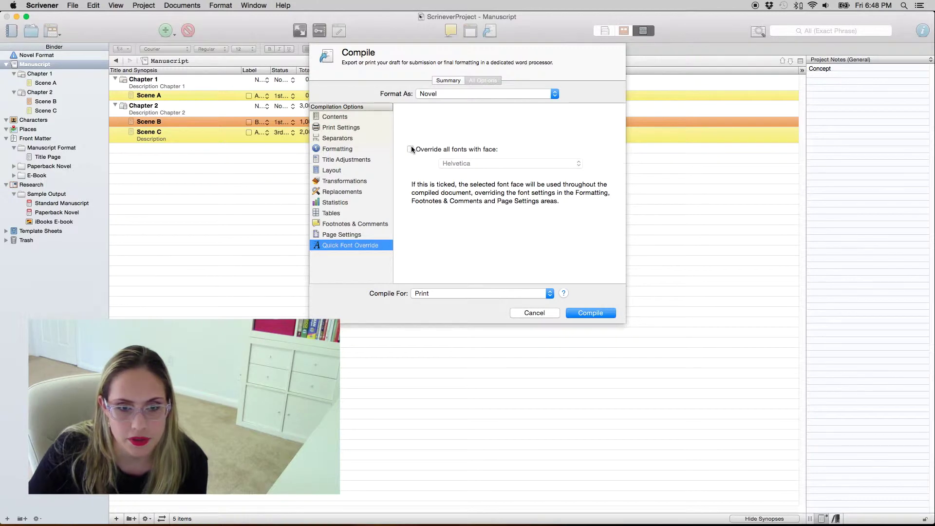
click(459, 163)
scroll(463, 504, down, 10)
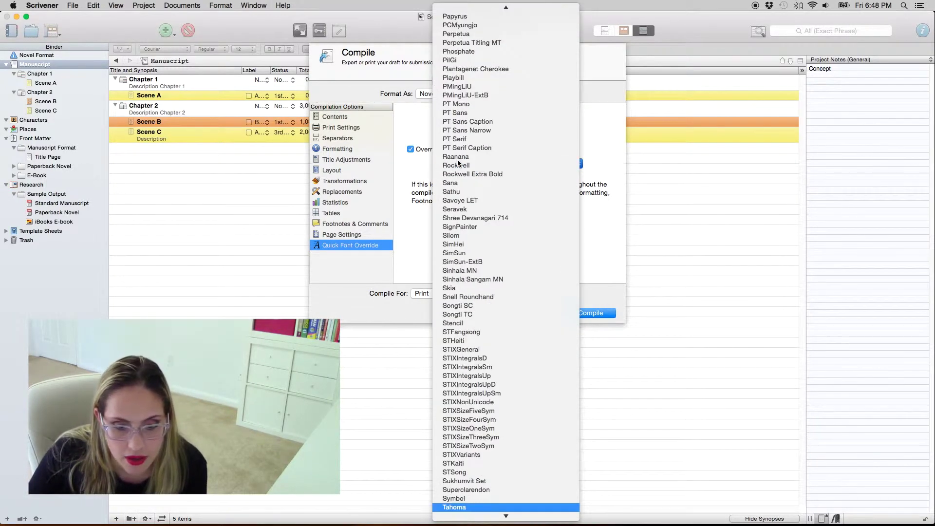
scroll(462, 312, down, 1)
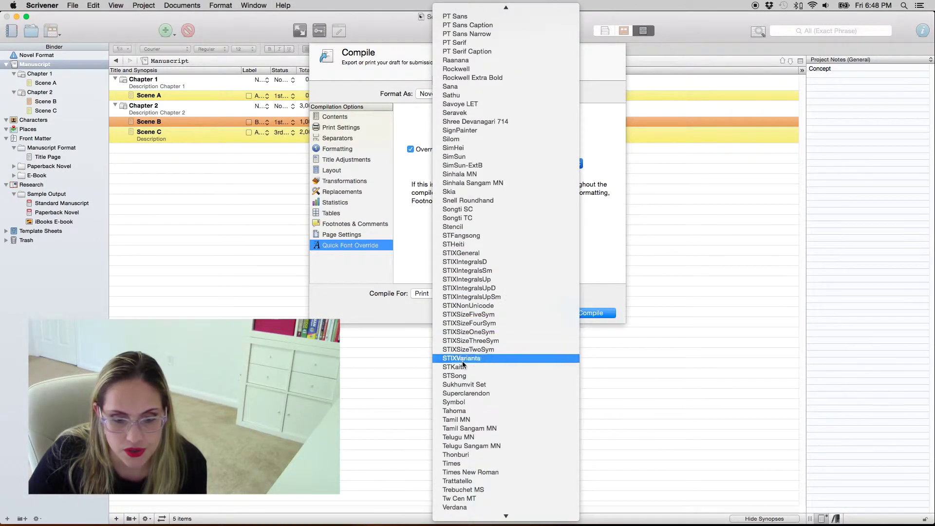
click(471, 472)
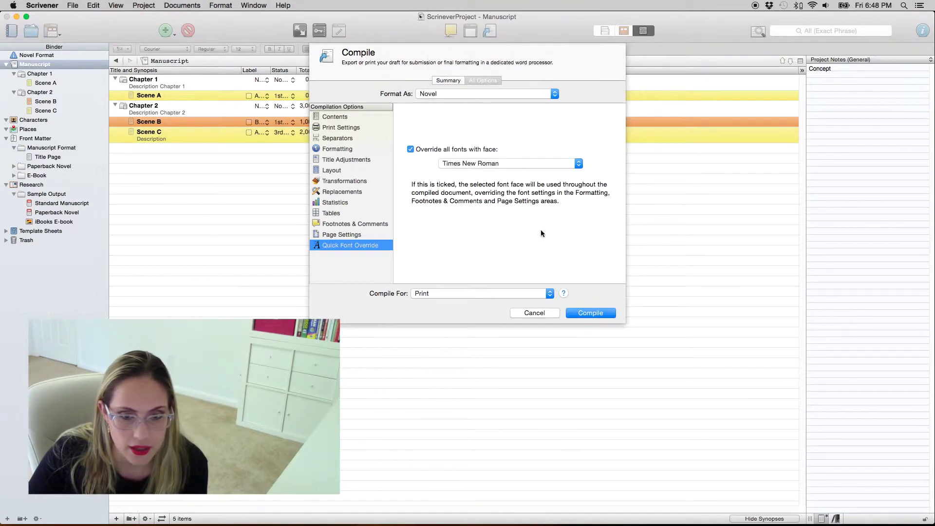
Step: Set the output format to Rich Text (.rtf - Word Compatible) and compile the manuscript
click(520, 293)
click(502, 316)
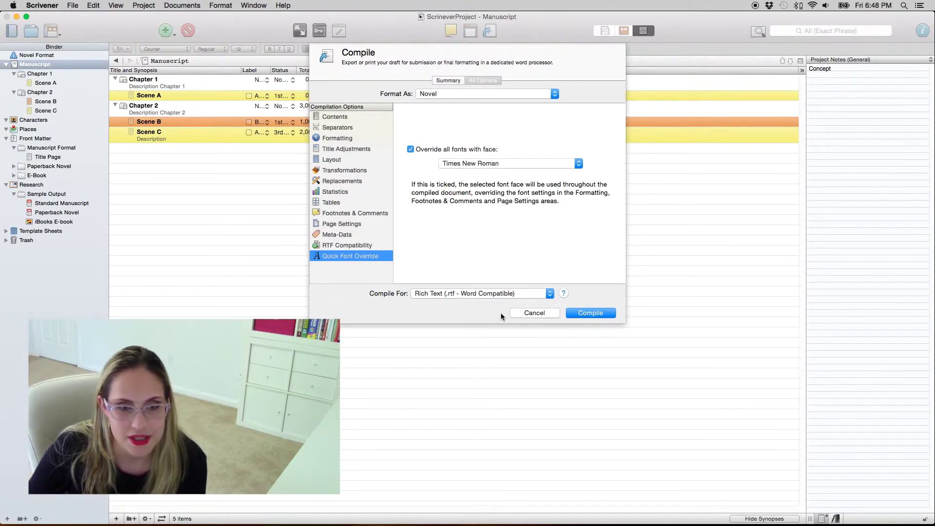
click(363, 115)
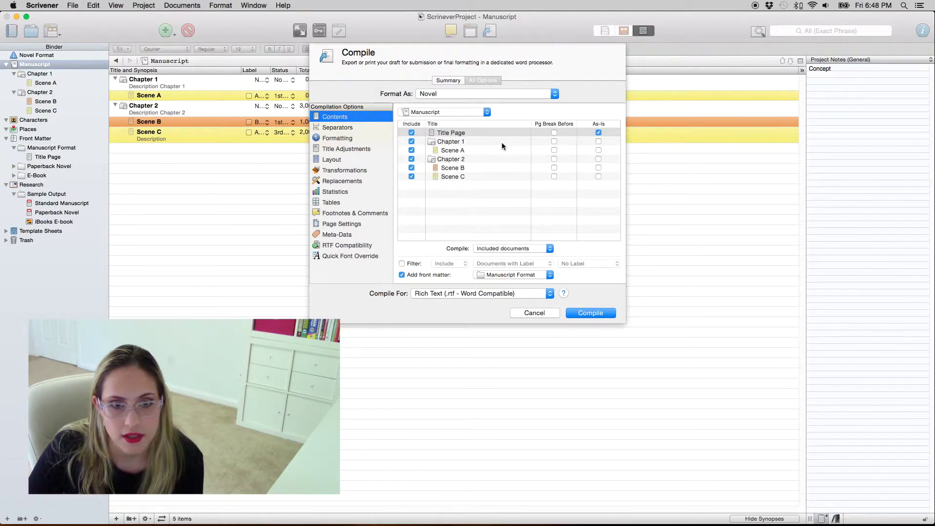
click(587, 316)
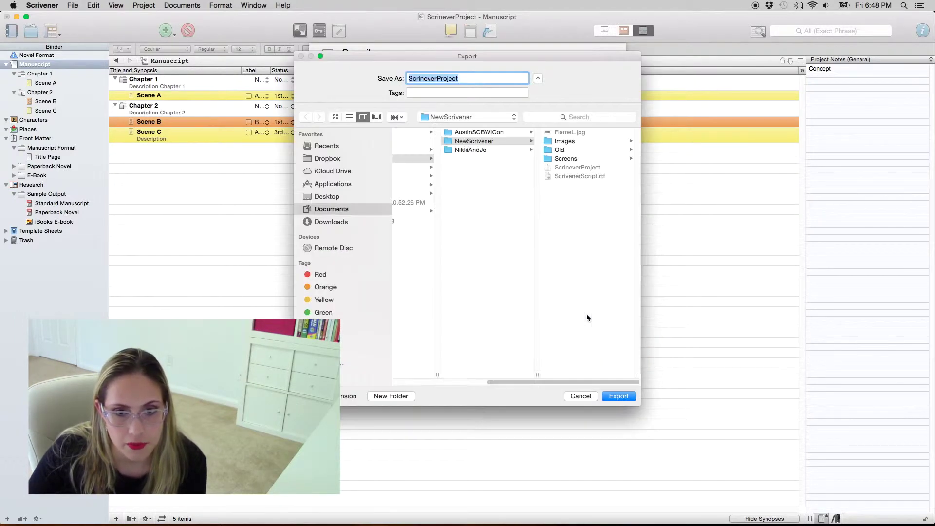
Step: Save the exported RTF, then open it from the NewScrivener folder in Microsoft Word
click(620, 397)
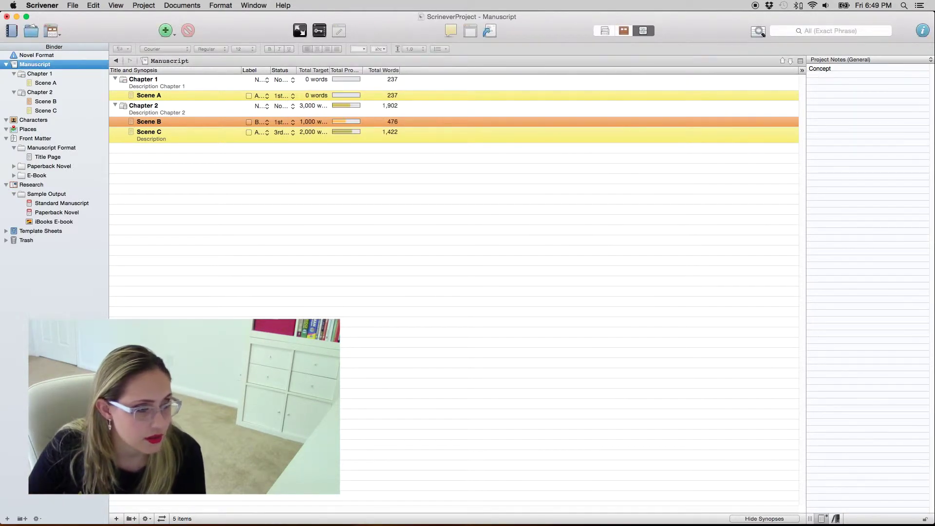
drag(198, 142, 448, 188)
click(403, 223)
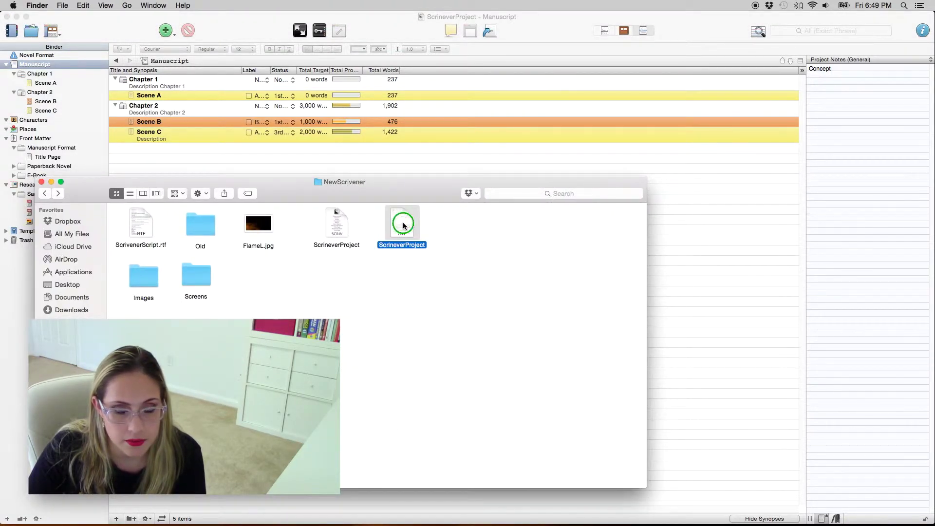
right_click(402, 225)
mouse_move(447, 237)
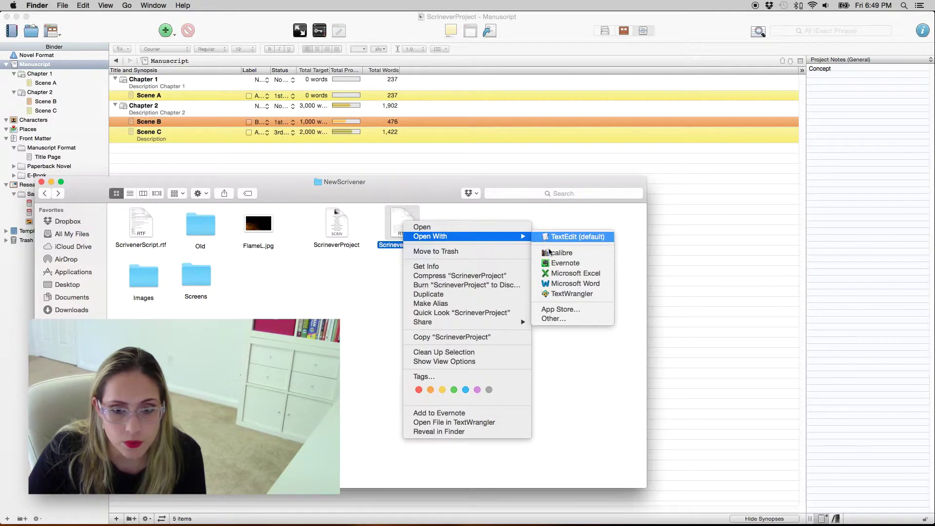
click(570, 283)
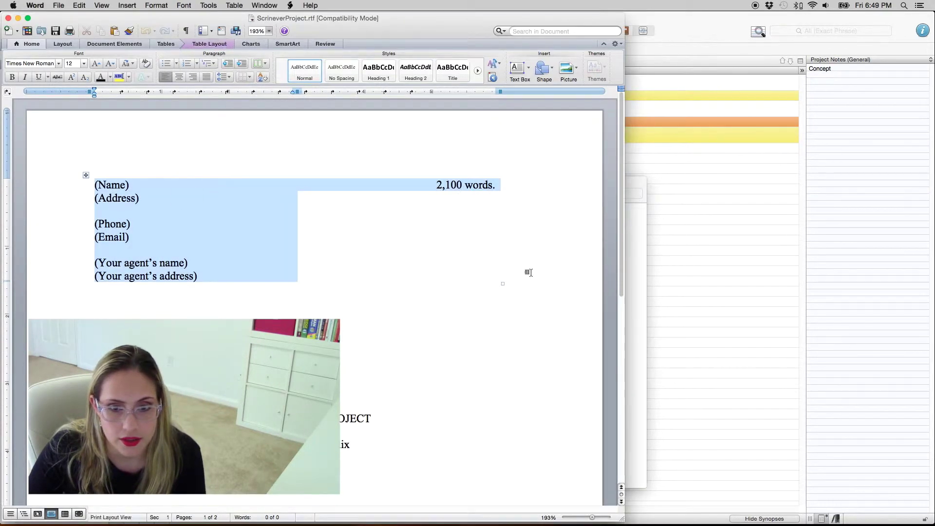
Step: Move Finder aside and place Word beside Scrivener's binder, deselecting the title-page contact table
click(638, 296)
drag(594, 178, 0, 204)
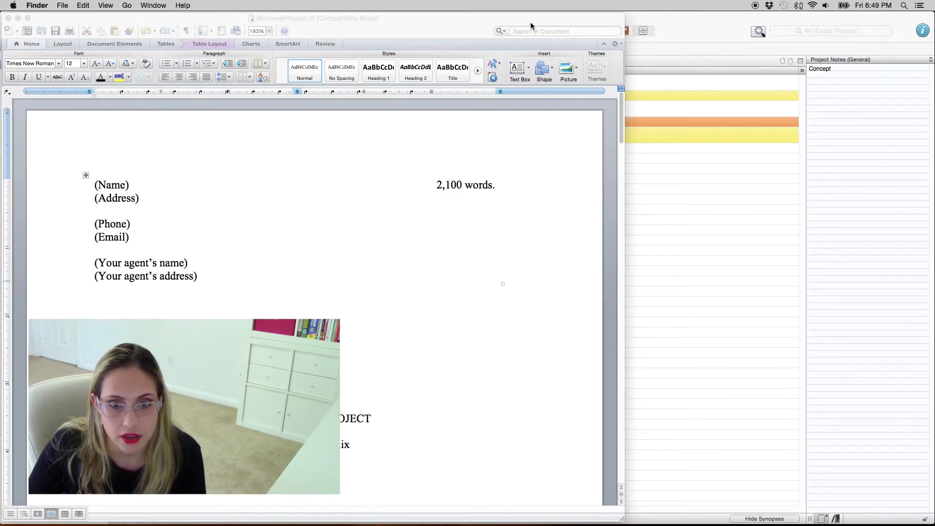
drag(530, 19, 639, 17)
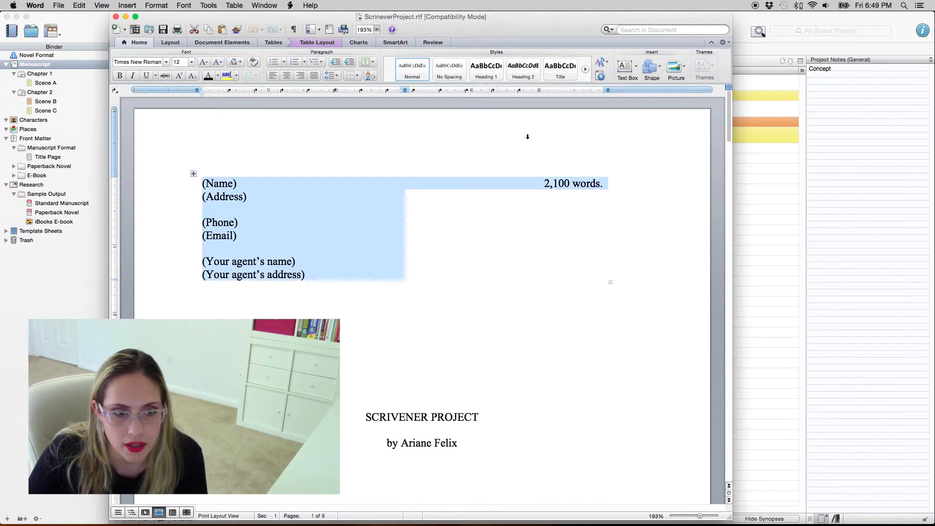
click(505, 238)
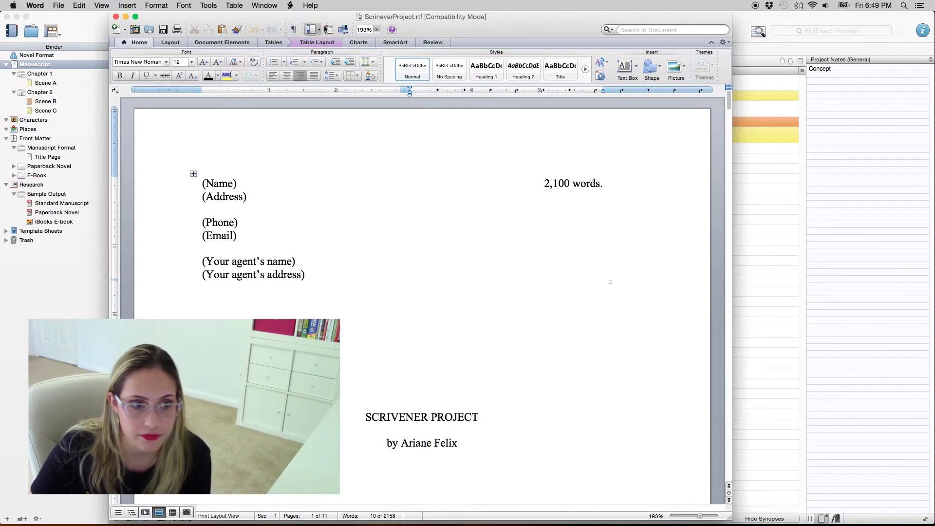
drag(370, 17, 477, 17)
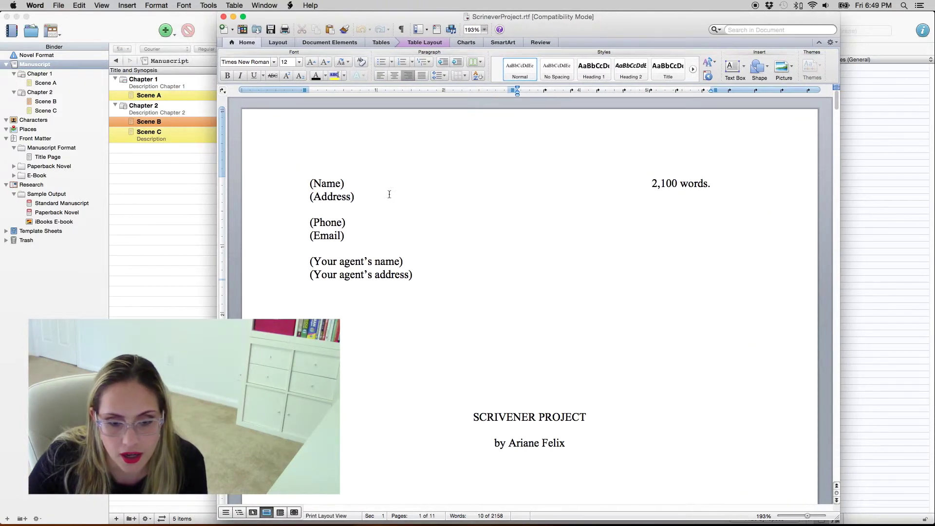
scroll(614, 270, down, 1)
scroll(611, 269, up, 1)
scroll(610, 270, down, 10)
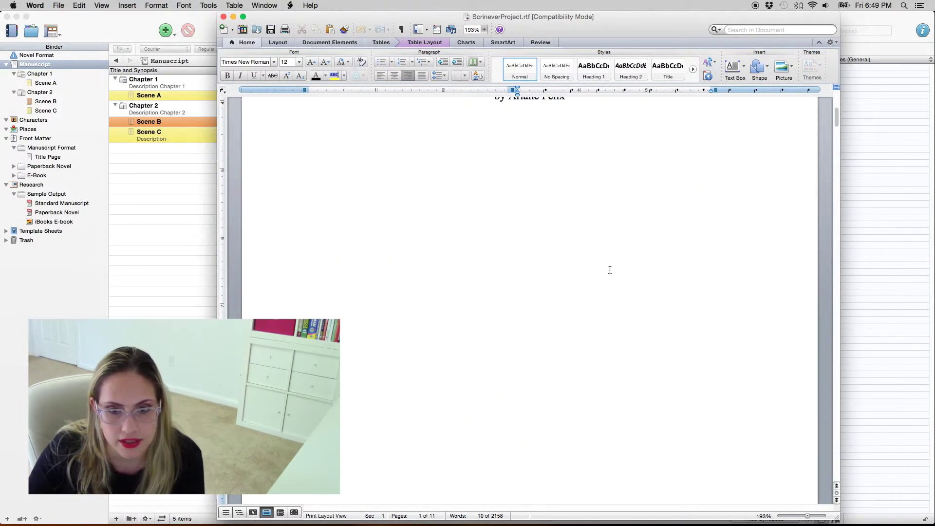
scroll(609, 269, down, 1)
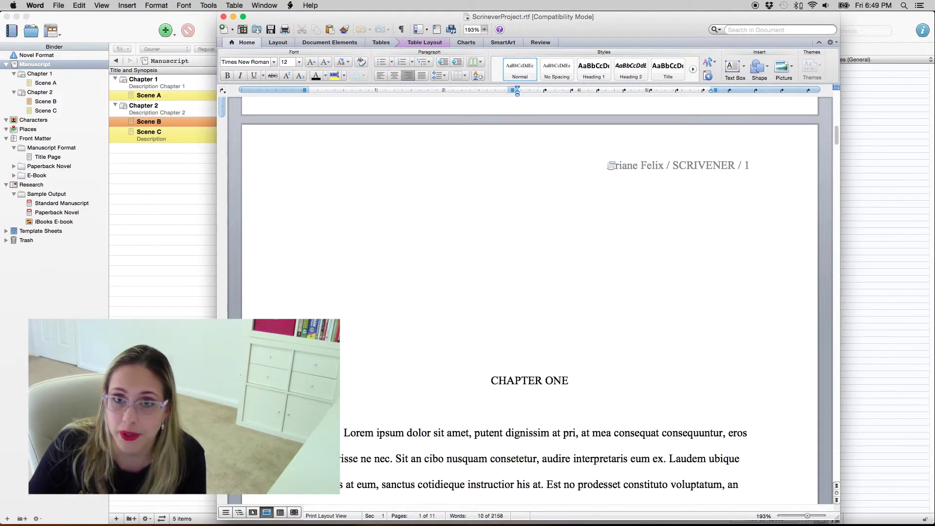
scroll(664, 252, down, 20)
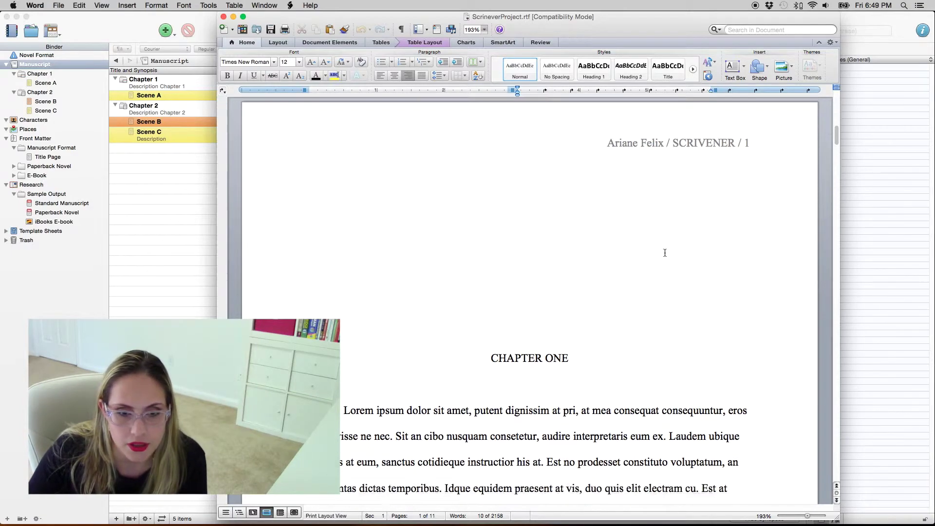
scroll(665, 253, down, 15)
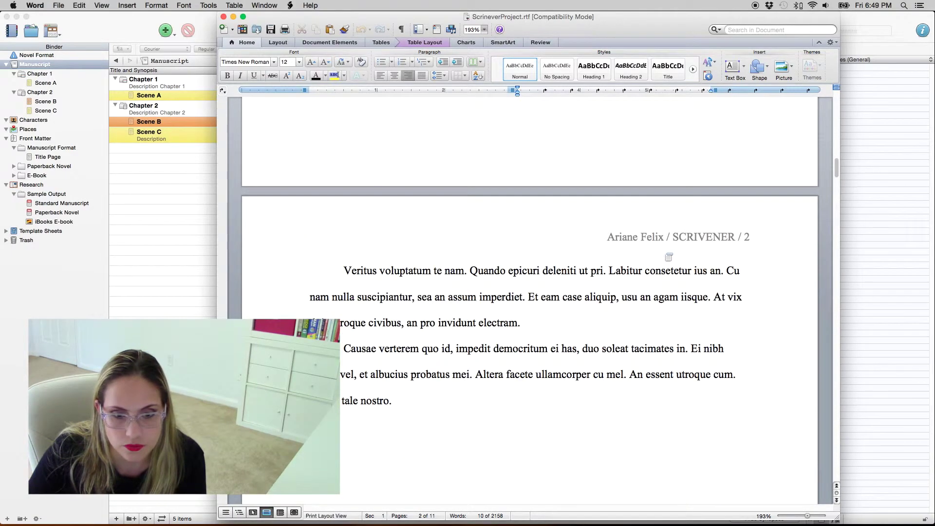
scroll(665, 252, down, 20)
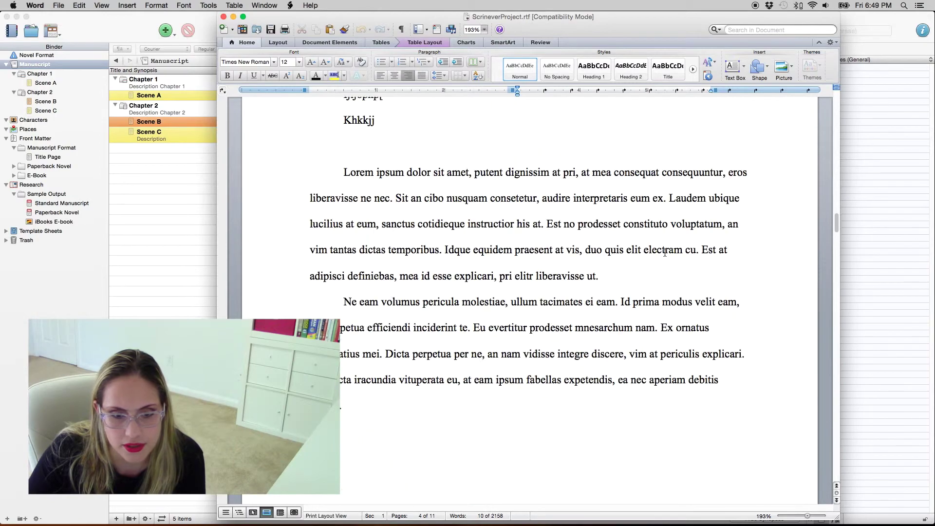
scroll(665, 252, down, 20)
scroll(665, 252, up, 8)
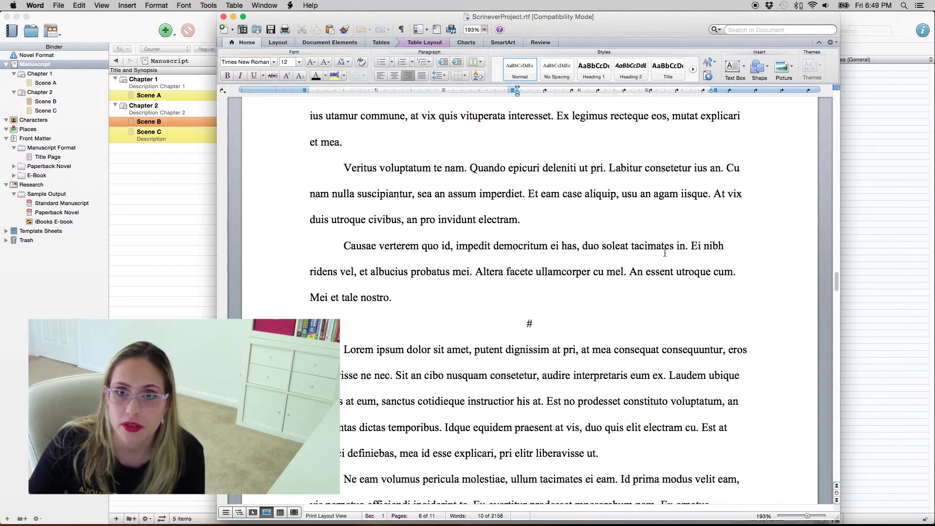
scroll(577, 327, up, 4)
scroll(577, 326, down, 4)
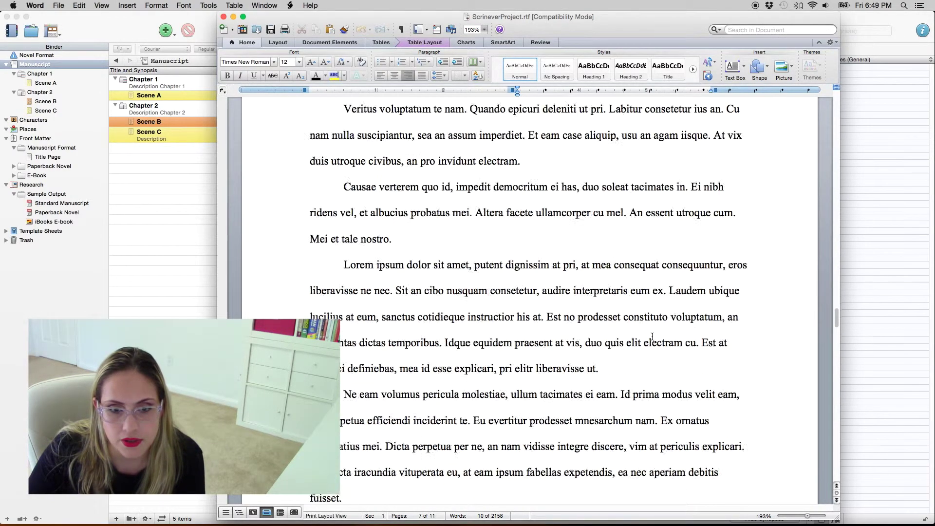
scroll(577, 327, up, 8)
scroll(651, 336, down, 10)
scroll(651, 336, up, 20)
scroll(652, 336, up, 15)
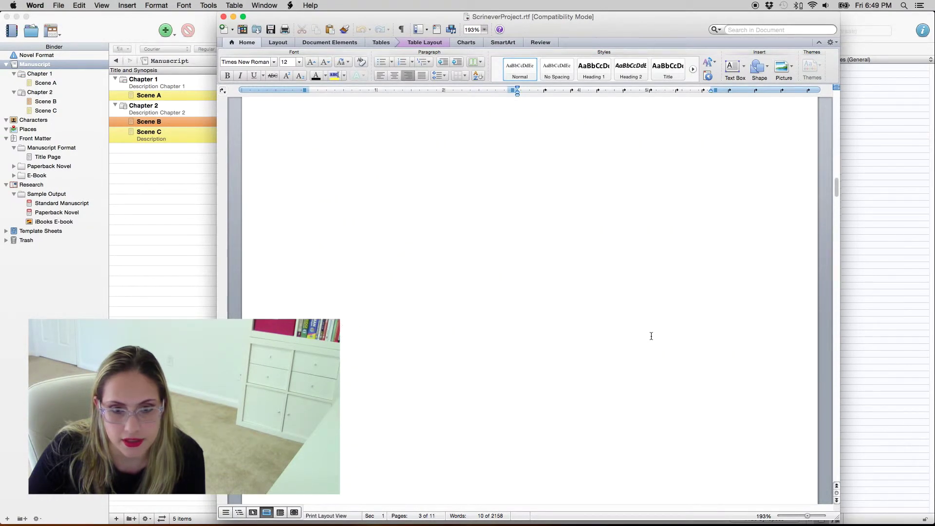
scroll(651, 336, up, 5)
scroll(651, 337, down, 8)
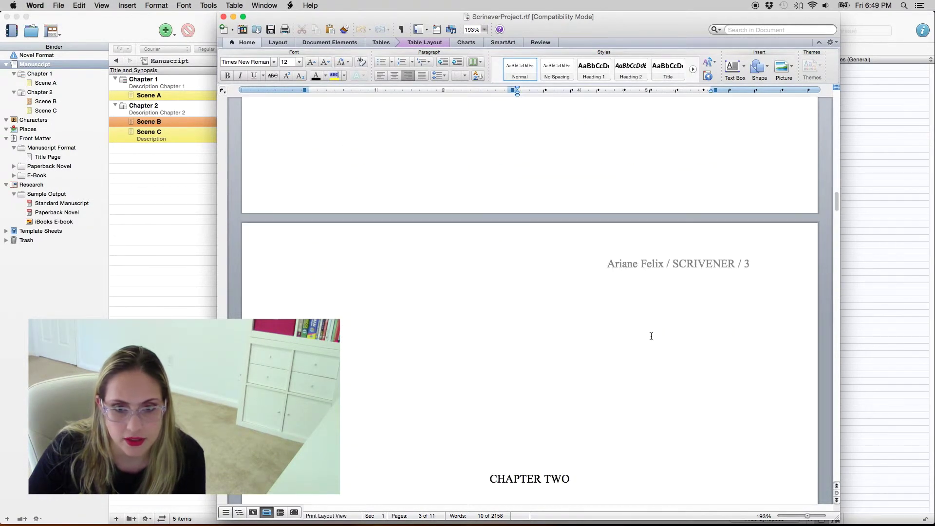
scroll(651, 336, down, 3)
scroll(651, 336, up, 4)
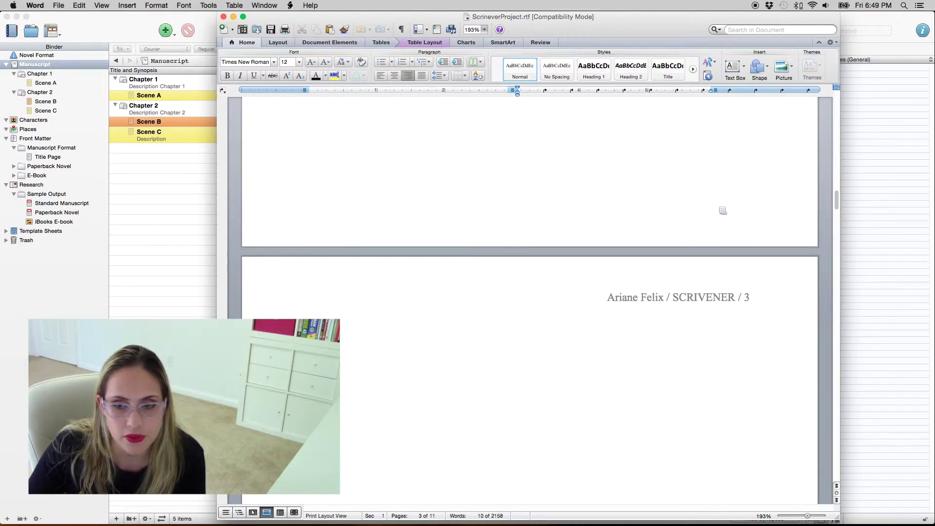